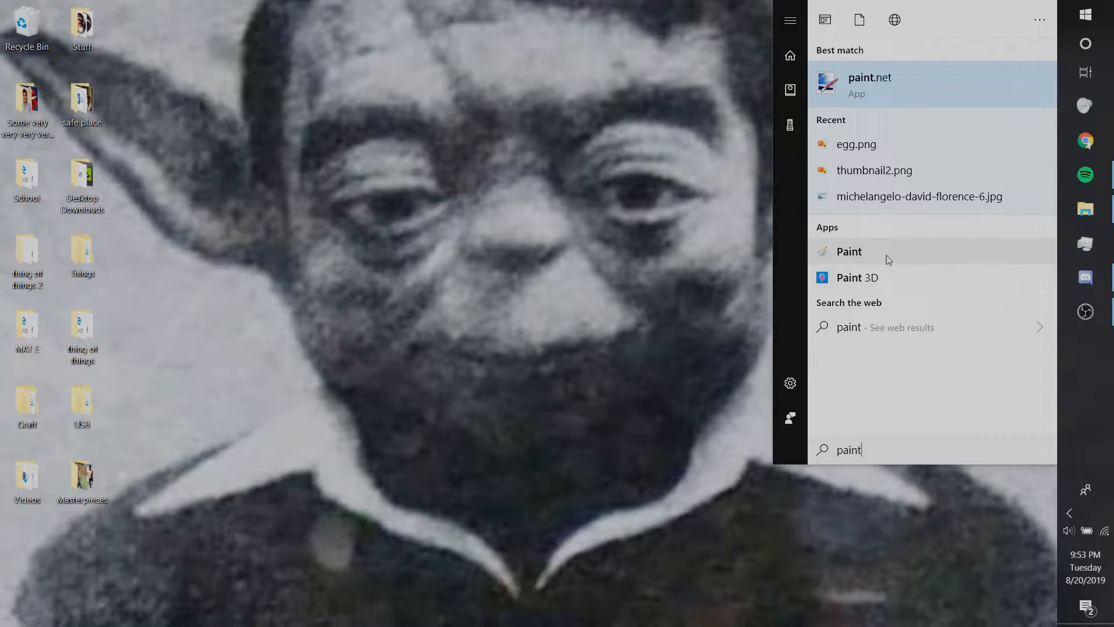
Step: Open Paint and sketch a mountain peak with the black Airbrush near the left edge of the canvas, adding shading strokes
left_click(887, 256)
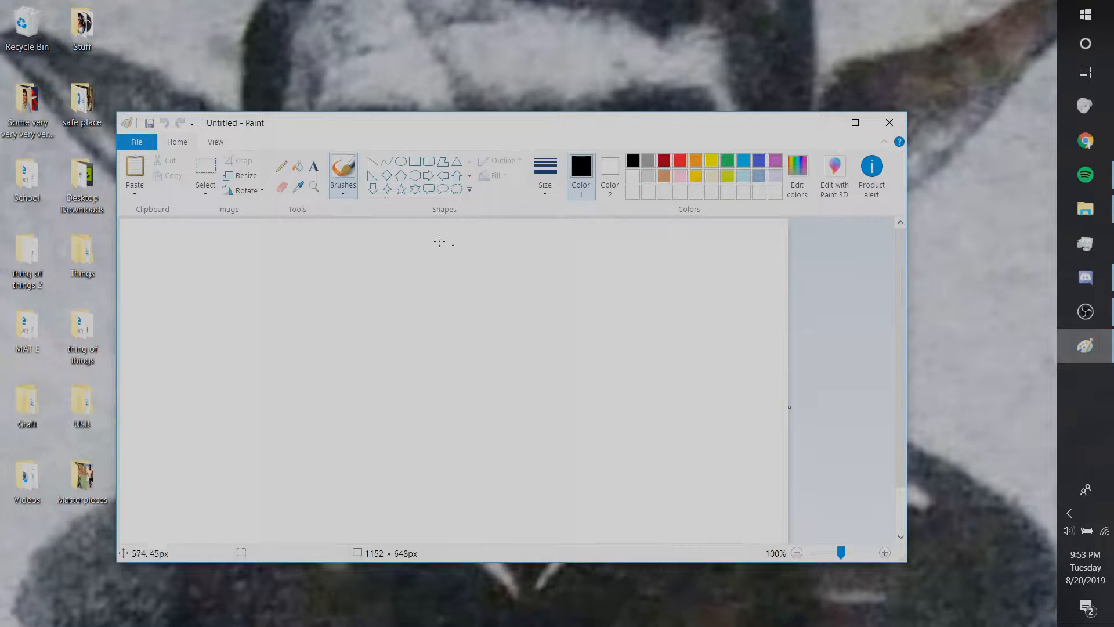
left_click(349, 197)
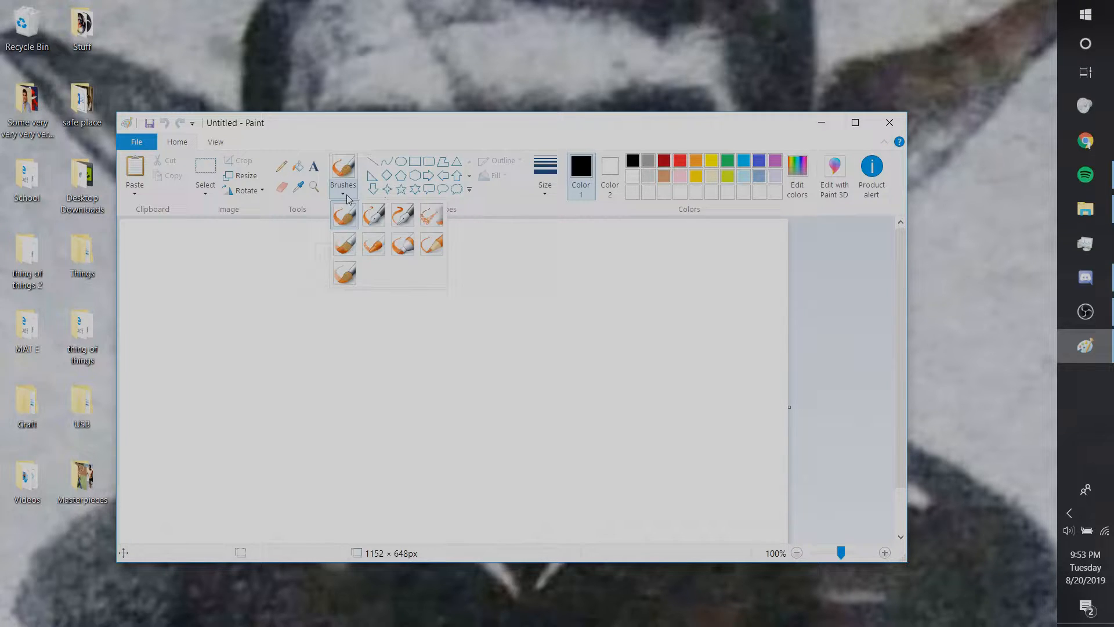
left_click(424, 225)
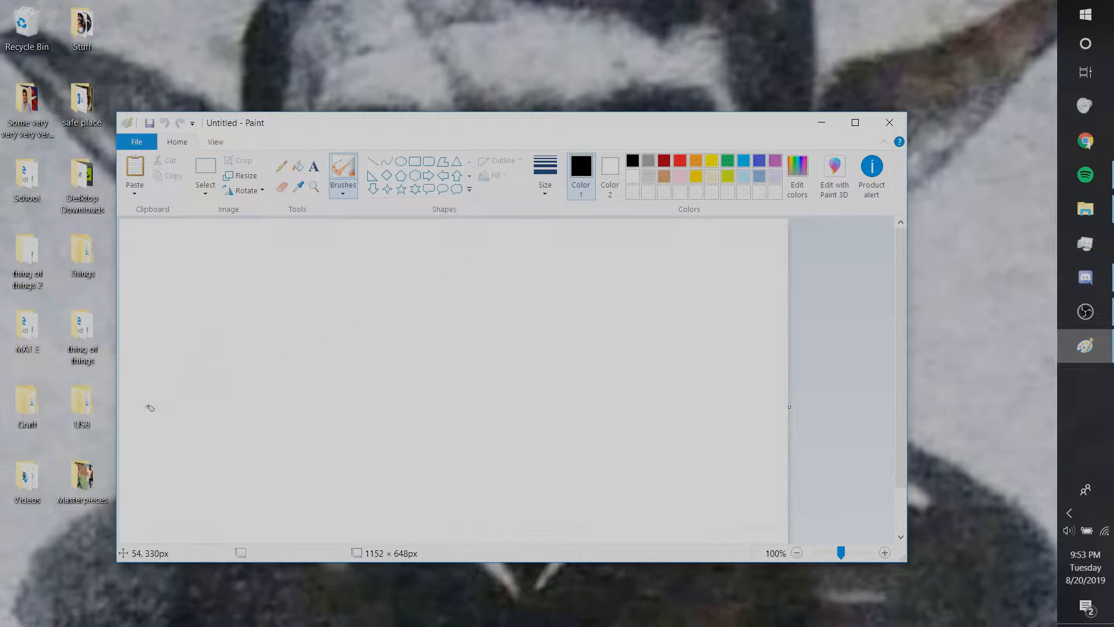
mouse_move(146, 388)
left_mouse_down()
mouse_move(258, 296)
mouse_move(162, 369)
mouse_move(258, 313)
mouse_move(227, 339)
mouse_move(244, 339)
mouse_move(284, 296)
mouse_move(319, 384)
left_mouse_up()
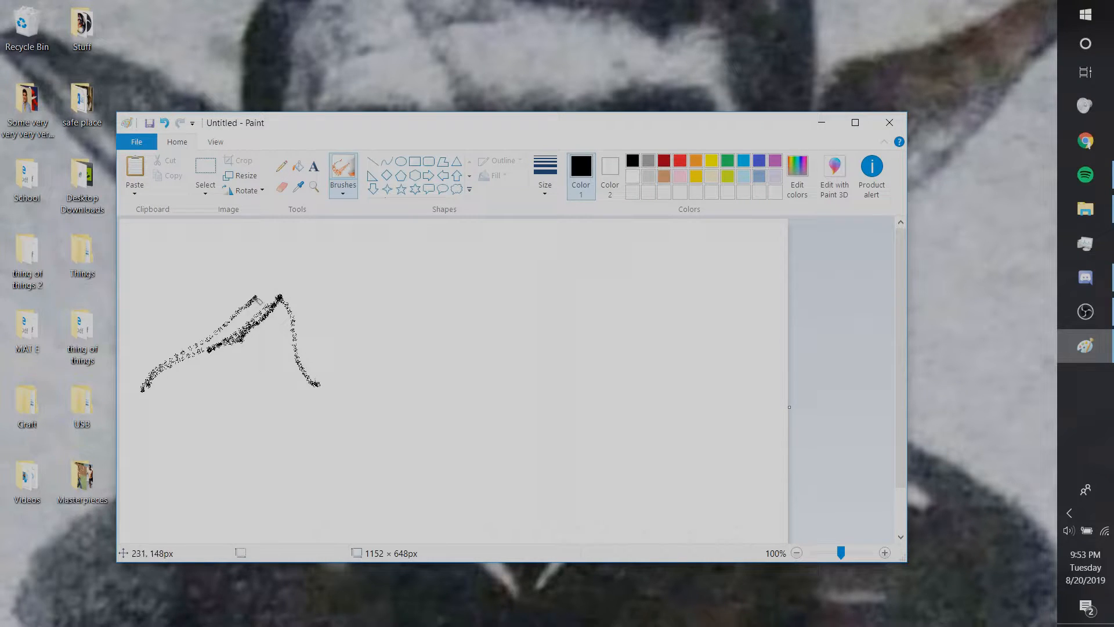
mouse_move(253, 303)
left_mouse_down()
mouse_move(295, 269)
mouse_move(369, 370)
left_mouse_up()
mouse_move(282, 281)
left_mouse_down()
mouse_move(367, 370)
mouse_move(361, 381)
left_mouse_up()
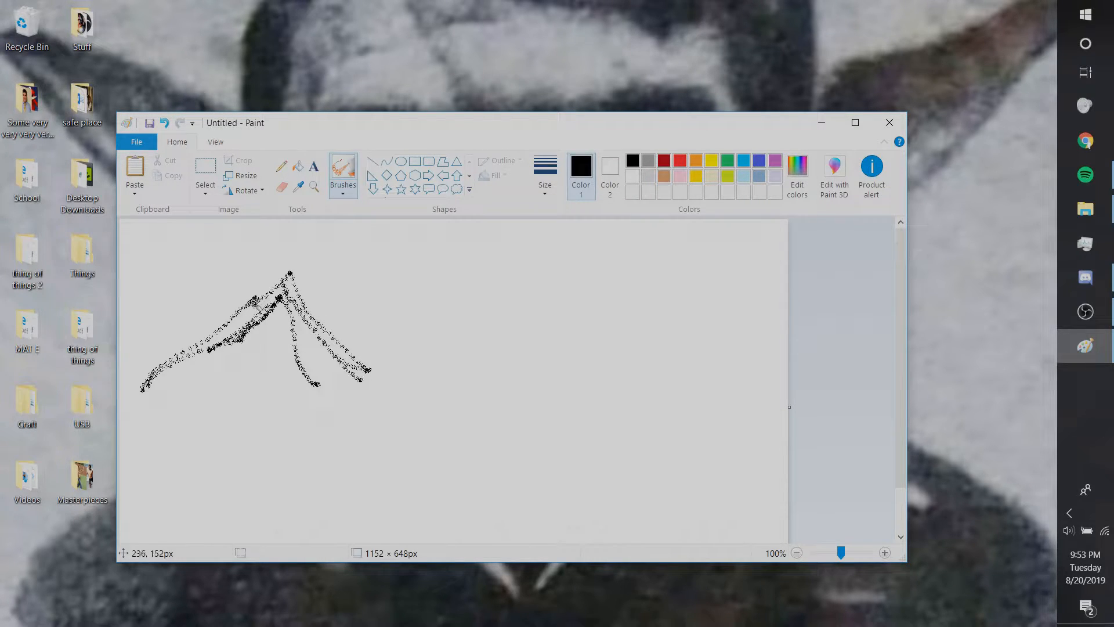
left_click_drag(252, 310, 278, 277)
Step: Airbrush a second mountain in the middle of the canvas, with shading strokes along both slopes
mouse_move(341, 344)
left_mouse_down()
mouse_move(432, 284)
mouse_move(453, 298)
mouse_move(397, 326)
mouse_move(480, 274)
mouse_move(525, 340)
left_mouse_up()
left_click_drag(479, 283, 580, 364)
mouse_move(441, 292)
left_mouse_down()
mouse_move(489, 253)
mouse_move(374, 343)
left_mouse_up()
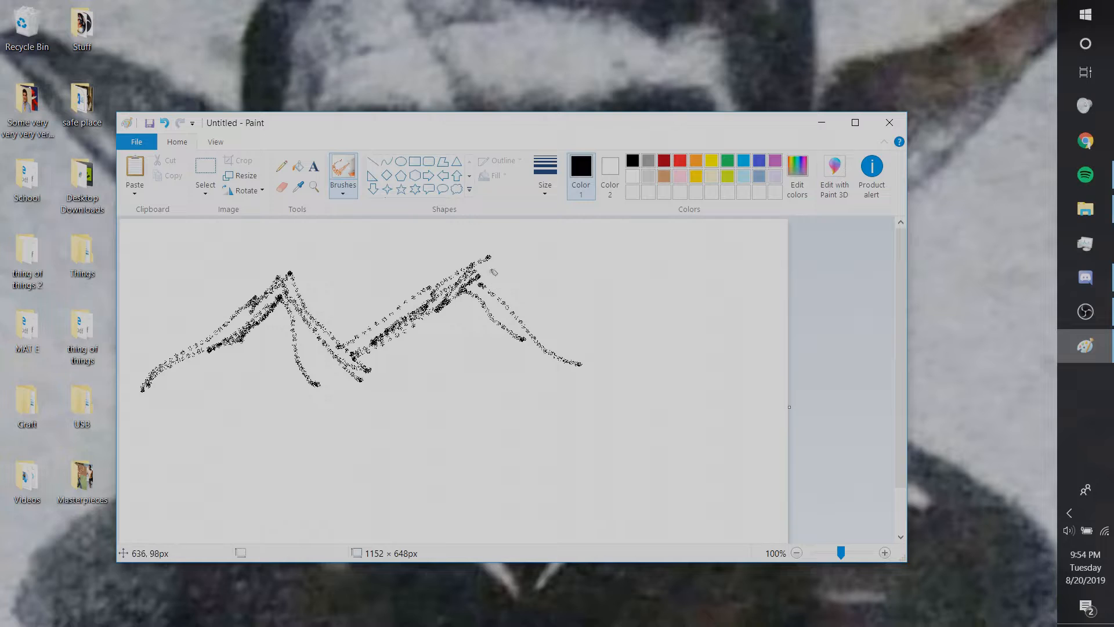
left_click_drag(489, 276, 588, 365)
left_click_drag(490, 256, 606, 348)
Step: Airbrush a third mountain at the canvas's right edge and hatch both of its slopes
mouse_move(550, 316)
left_mouse_down()
mouse_move(647, 246)
mouse_move(770, 331)
left_mouse_up()
left_click_drag(659, 248, 762, 293)
left_click_drag(668, 262, 783, 326)
mouse_move(705, 307)
left_mouse_down()
mouse_move(741, 287)
mouse_move(761, 311)
left_mouse_up()
left_click_drag(625, 268, 681, 263)
mouse_move(612, 290)
left_mouse_down()
mouse_move(685, 266)
mouse_move(669, 287)
left_mouse_up()
mouse_move(585, 313)
left_mouse_down()
mouse_move(675, 301)
mouse_move(677, 318)
left_mouse_up()
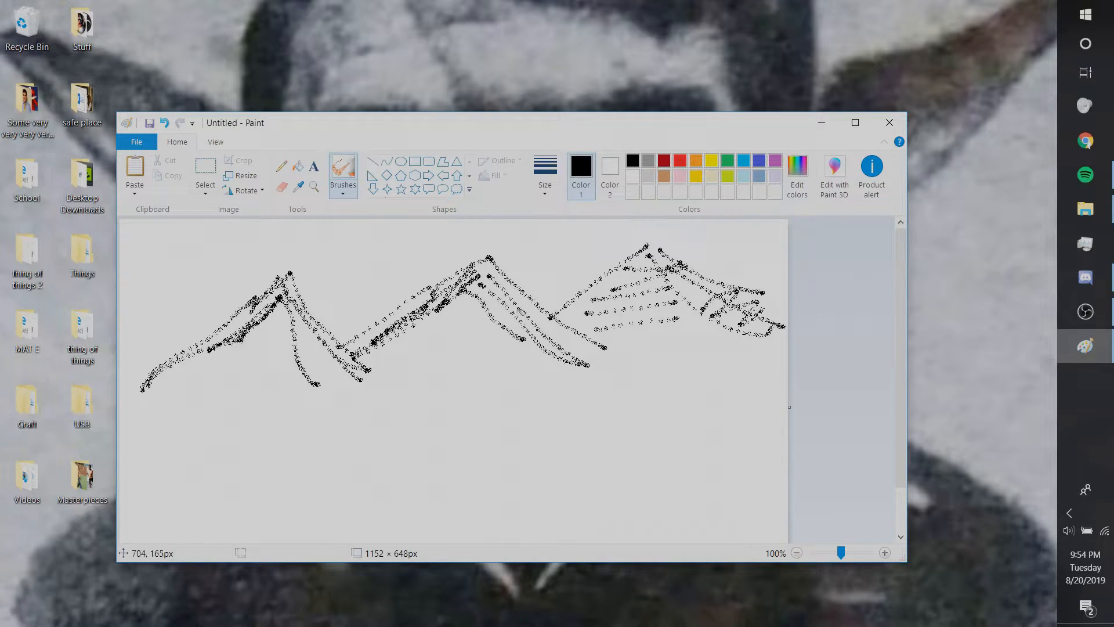
Step: Add airbrush shading to the middle mountain's right slope and draw a sun with long rays above the left mountain
left_click_drag(528, 316, 591, 350)
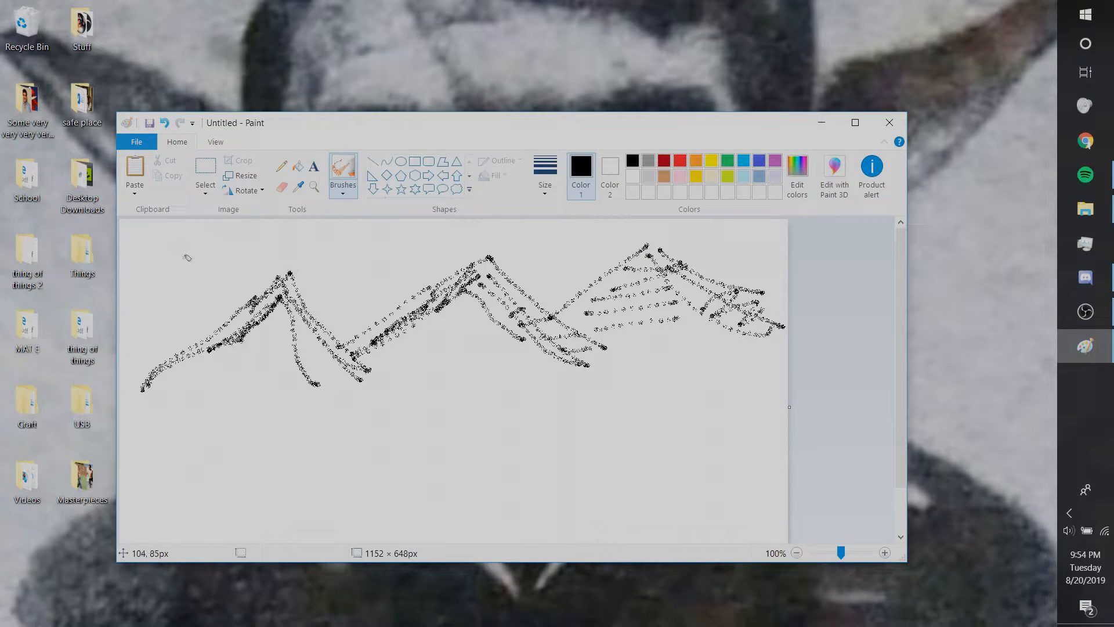
mouse_move(178, 253)
left_mouse_down()
mouse_move(607, 259)
mouse_move(394, 284)
left_mouse_up()
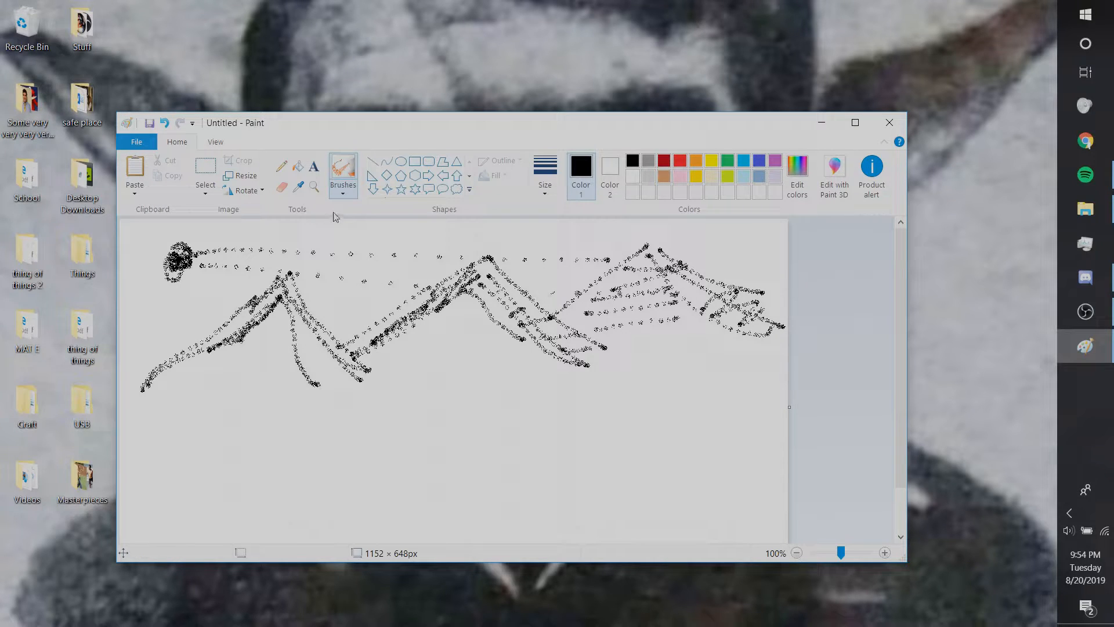
Step: Shade the left slopes of all three mountains with thick black Oil brush strokes
left_click(343, 191)
left_click(346, 246)
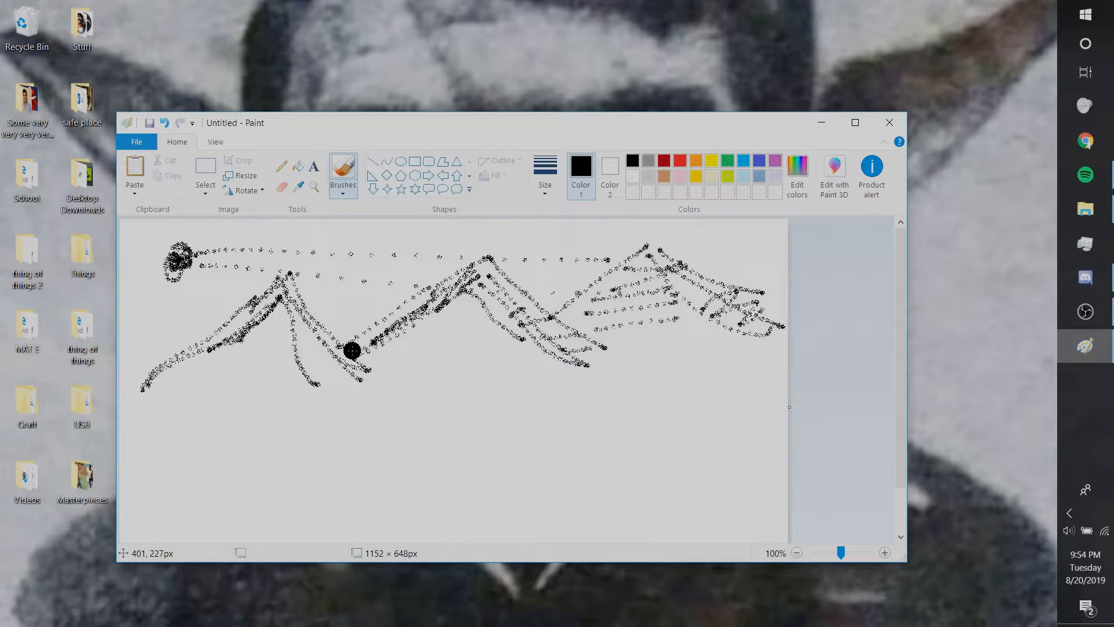
left_click_drag(351, 351, 480, 273)
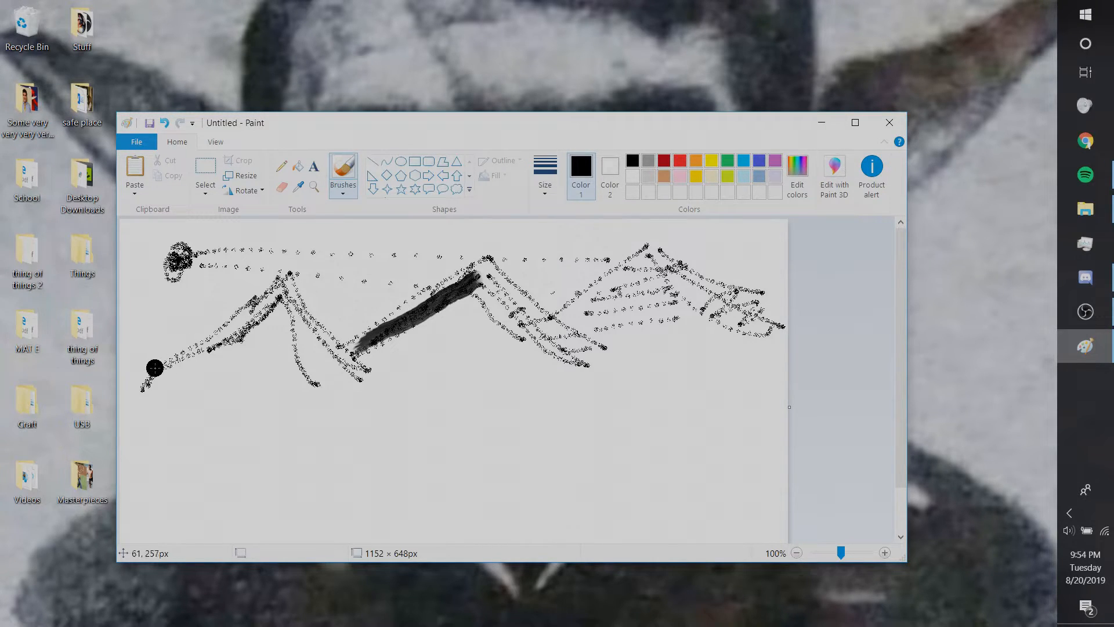
mouse_move(157, 364)
left_mouse_down()
mouse_move(211, 344)
mouse_move(283, 278)
left_mouse_up()
left_click_drag(560, 321, 647, 247)
mouse_move(408, 306)
left_mouse_down()
mouse_move(441, 281)
mouse_move(368, 318)
left_mouse_up()
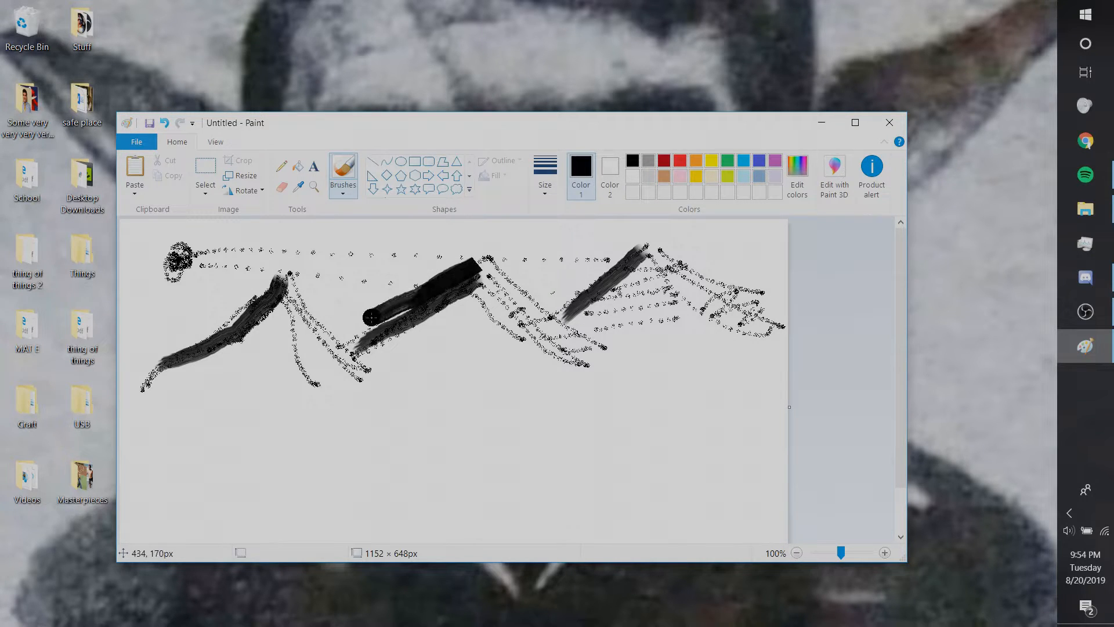
mouse_move(270, 289)
left_mouse_down()
mouse_move(170, 335)
mouse_move(175, 348)
mouse_move(239, 316)
mouse_move(133, 344)
mouse_move(139, 334)
mouse_move(176, 339)
mouse_move(187, 368)
mouse_move(122, 418)
left_mouse_up()
left_click_drag(474, 287, 364, 388)
left_click_drag(327, 331, 380, 306)
mouse_move(641, 260)
left_mouse_down()
mouse_move(577, 342)
mouse_move(574, 282)
mouse_move(632, 234)
left_mouse_up()
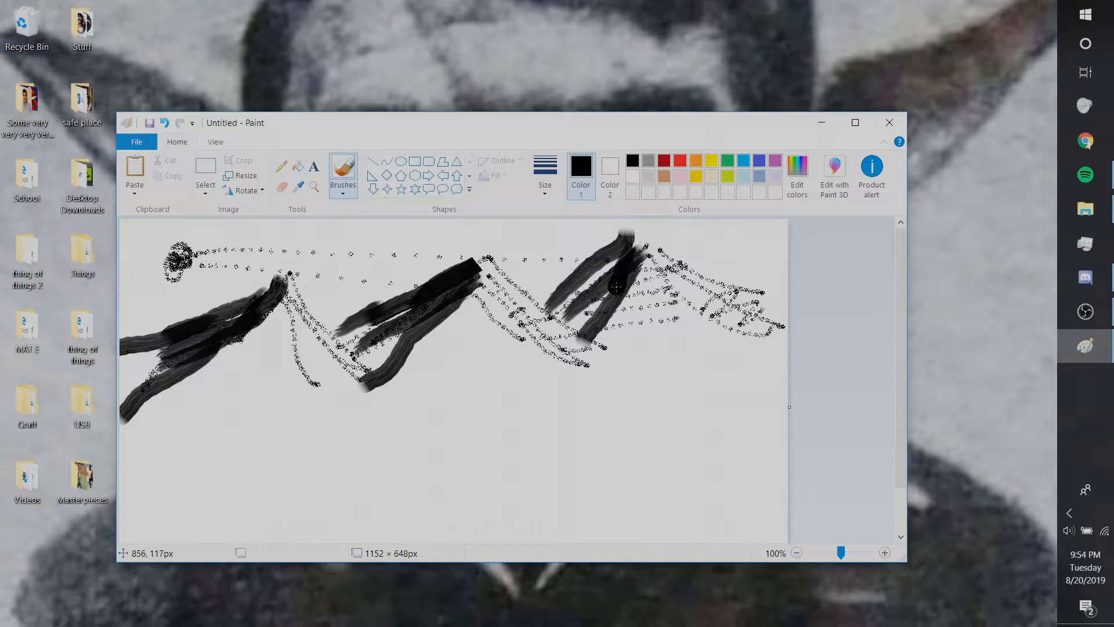
Step: Paint a scattered row of rounded black blobs along the foot of the mountains with the Marker brush
left_click(352, 194)
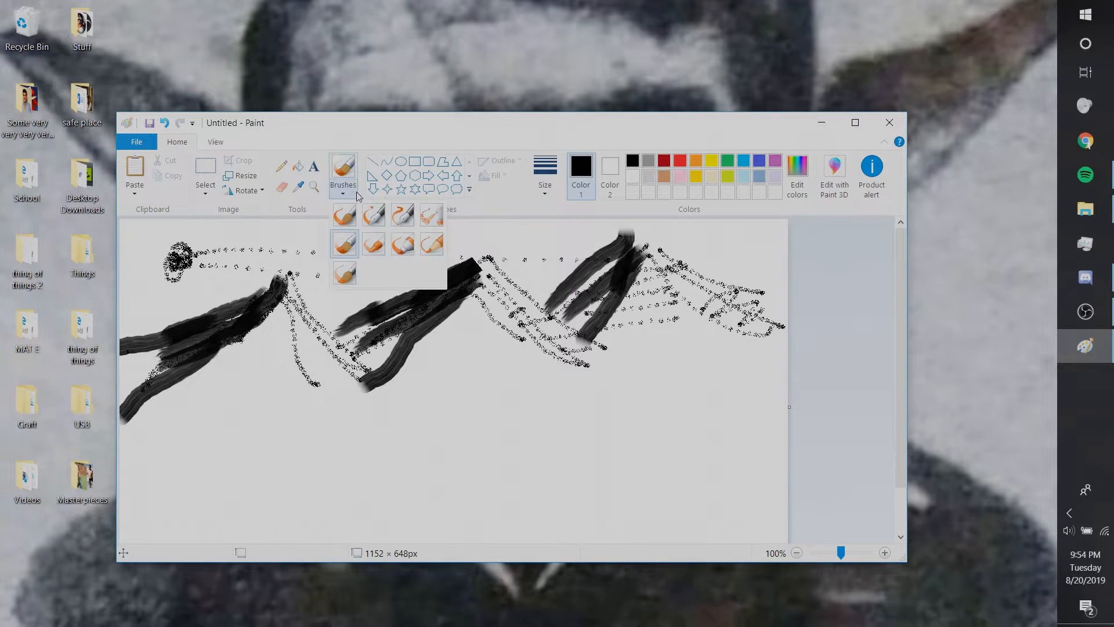
left_click(404, 254)
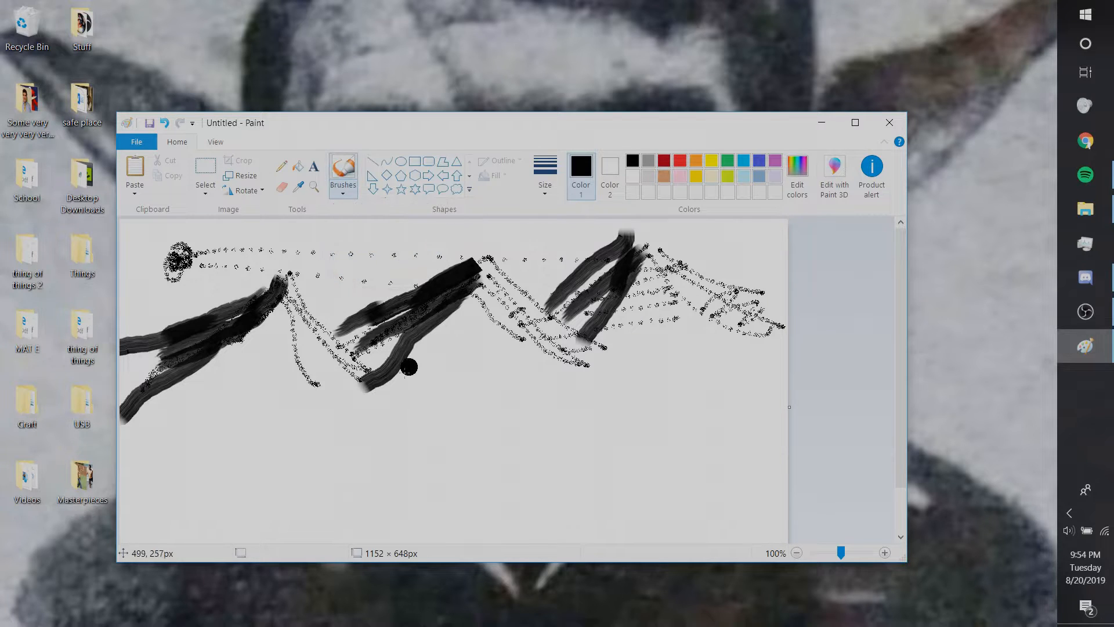
left_click_drag(411, 373, 430, 367)
left_click_drag(449, 383, 461, 378)
left_click_drag(498, 375, 542, 373)
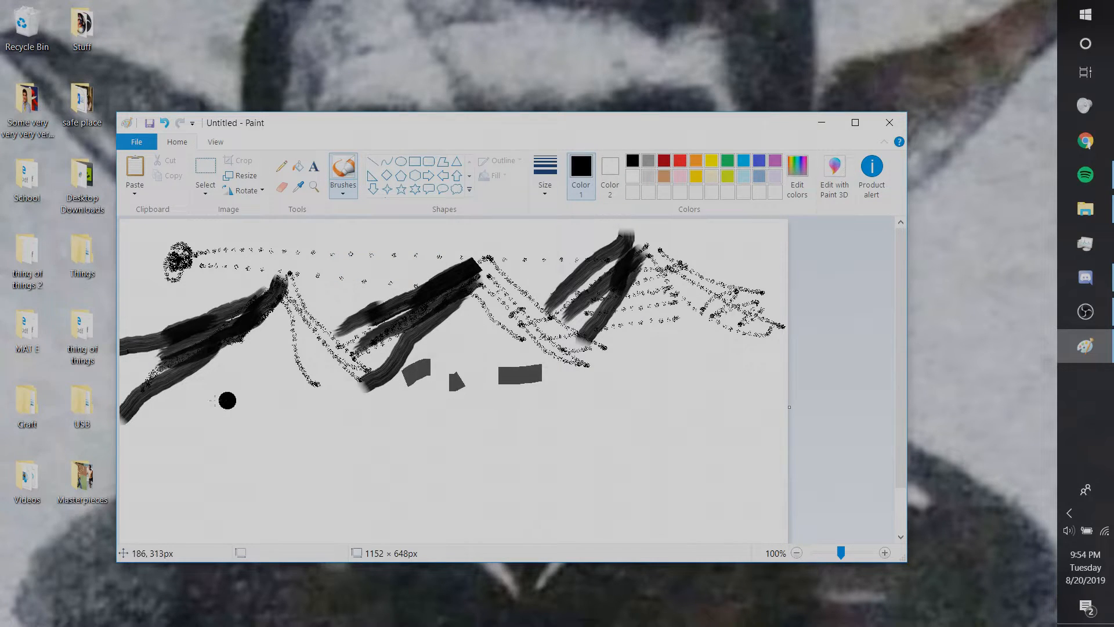
left_click_drag(213, 400, 251, 378)
mouse_move(285, 384)
left_mouse_down()
mouse_move(300, 376)
mouse_move(275, 362)
mouse_move(335, 395)
left_mouse_up()
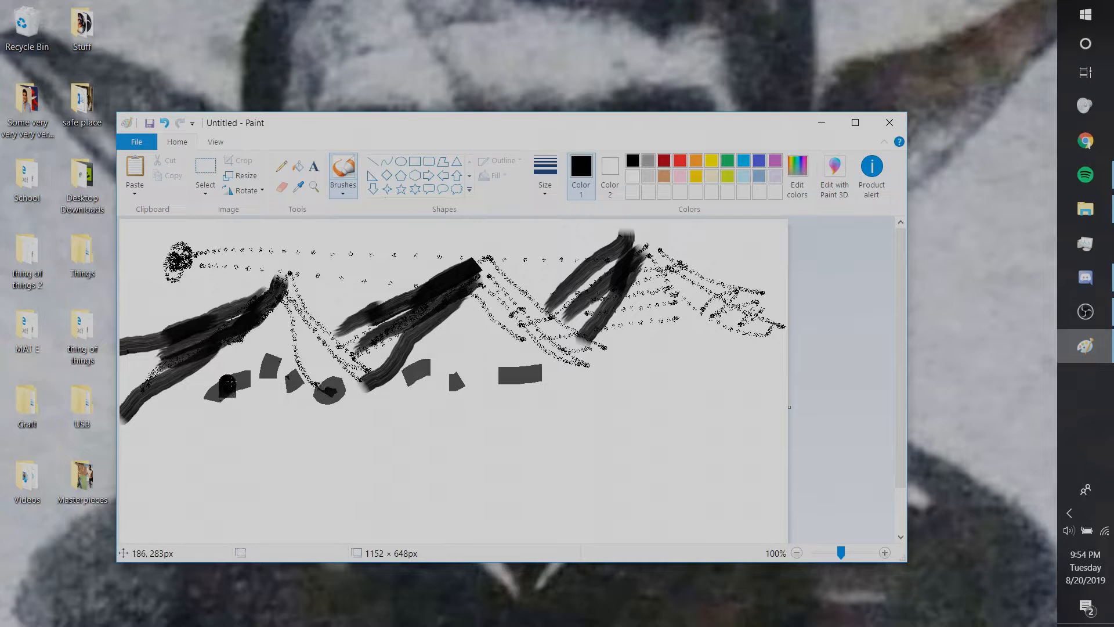
left_click_drag(227, 386, 303, 376)
mouse_move(409, 372)
left_mouse_down()
mouse_move(401, 379)
mouse_move(510, 392)
left_mouse_up()
left_click_drag(472, 351, 483, 366)
left_click_drag(626, 355, 633, 371)
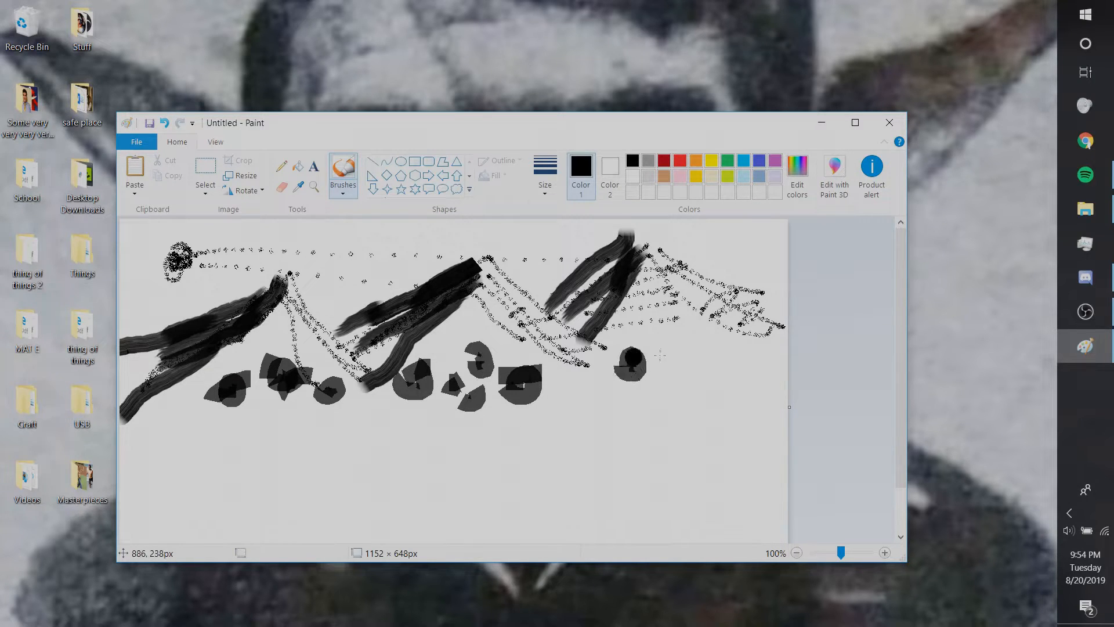
mouse_move(673, 333)
left_mouse_down()
mouse_move(701, 365)
mouse_move(689, 358)
mouse_move(773, 365)
left_mouse_up()
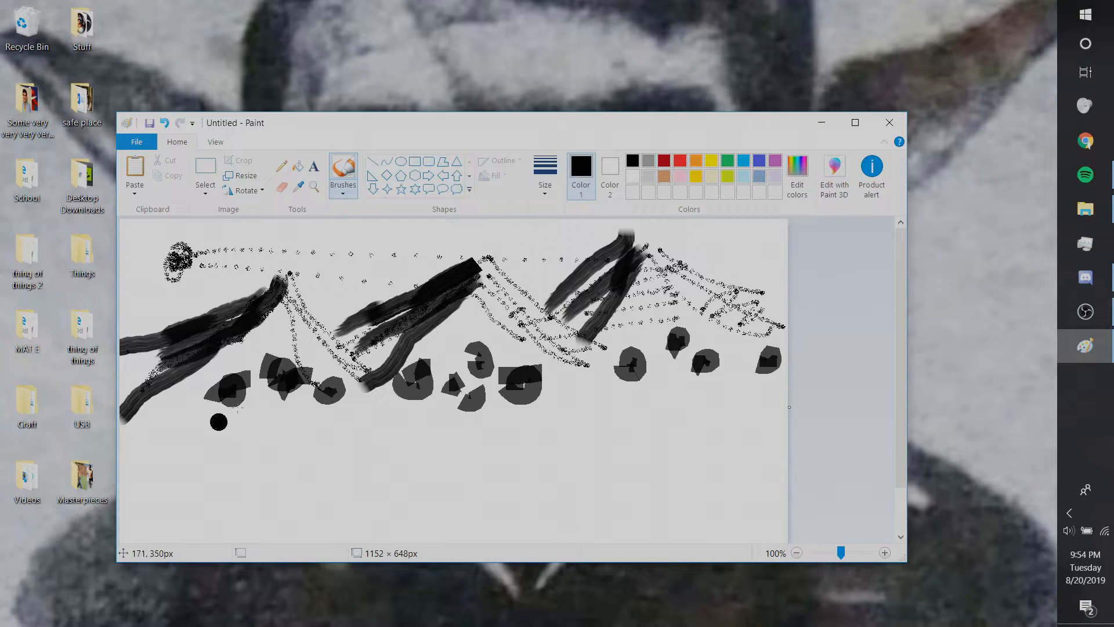
Step: Draw two rows of loose curved ground lines below the blobs with Calligraphy brush 2
left_click(341, 193)
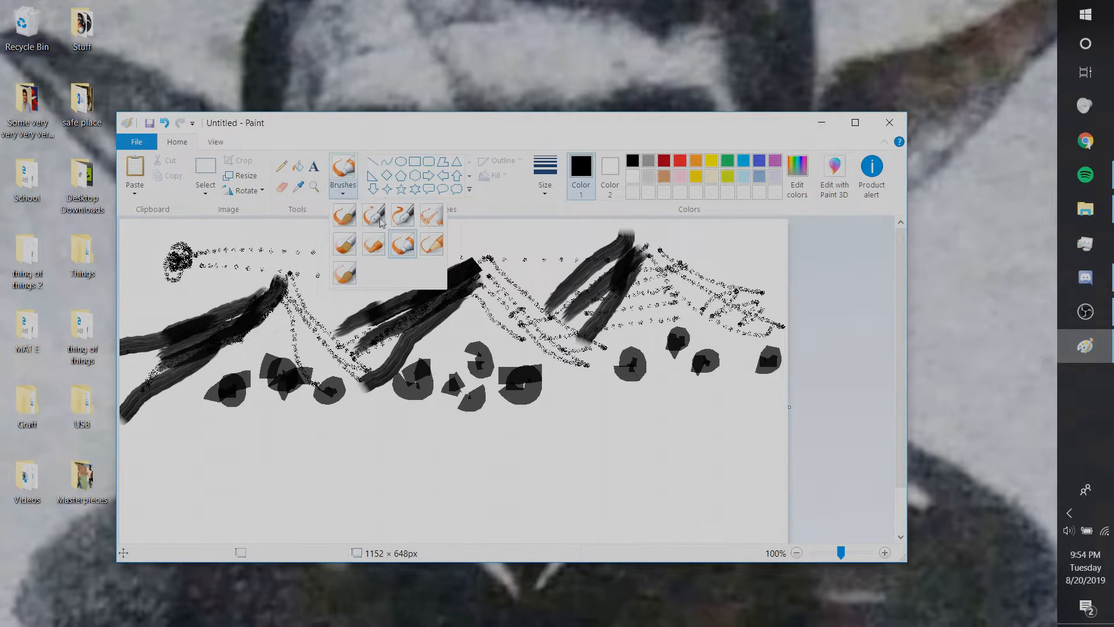
left_click(401, 218)
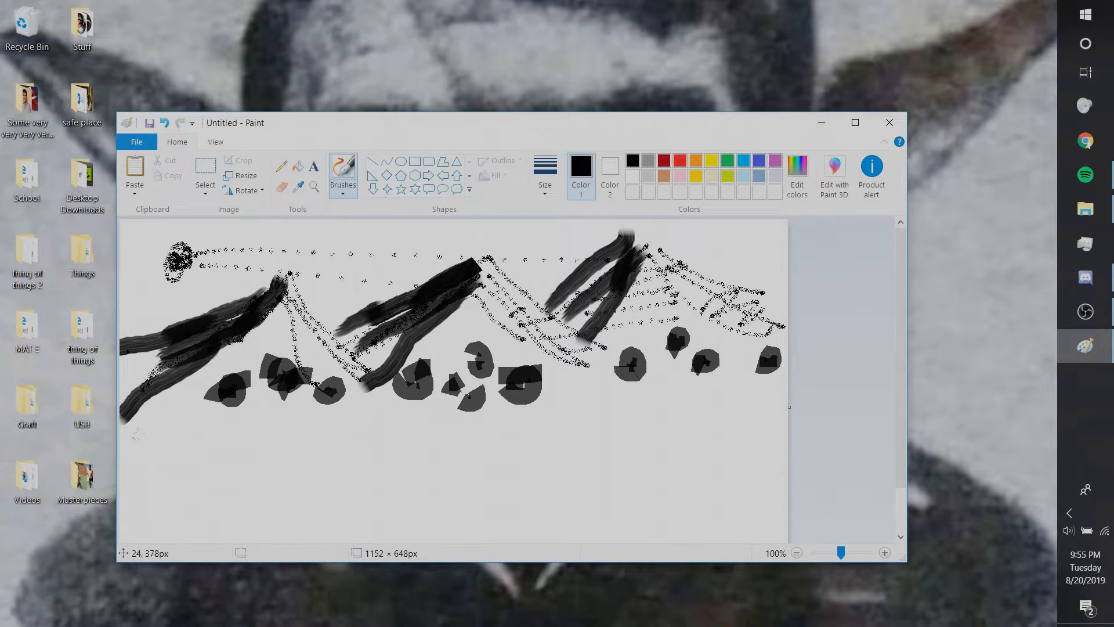
mouse_move(135, 438)
left_mouse_down()
mouse_move(266, 412)
mouse_move(374, 410)
left_mouse_up()
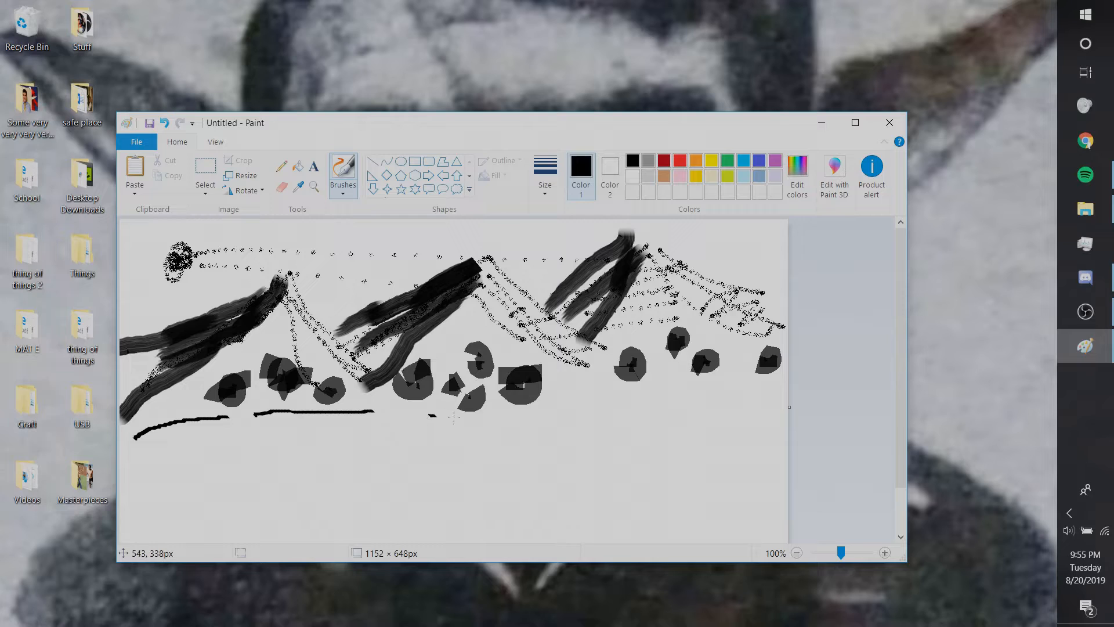
left_click_drag(453, 417, 790, 400)
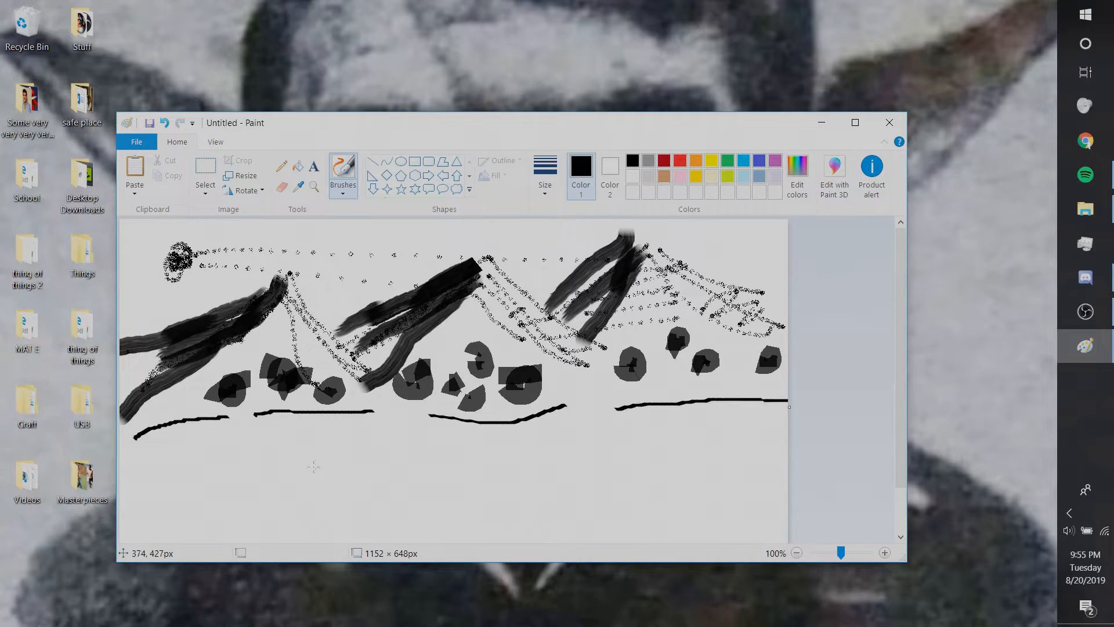
left_click_drag(238, 455, 142, 474)
left_click_drag(394, 475, 472, 469)
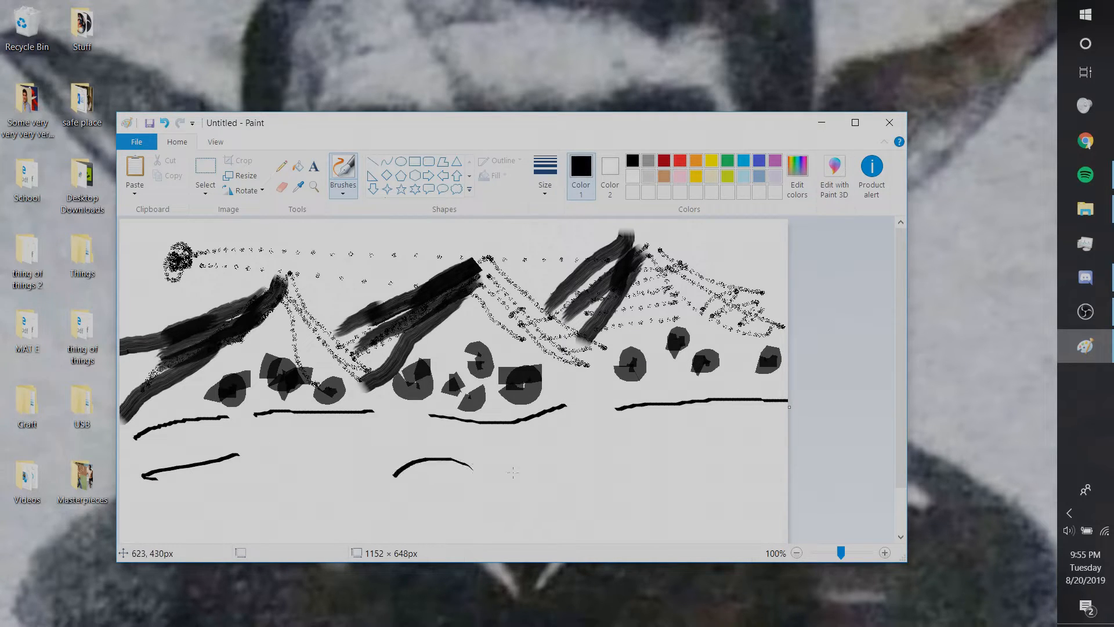
left_click_drag(582, 470, 728, 435)
left_click_drag(287, 451, 361, 434)
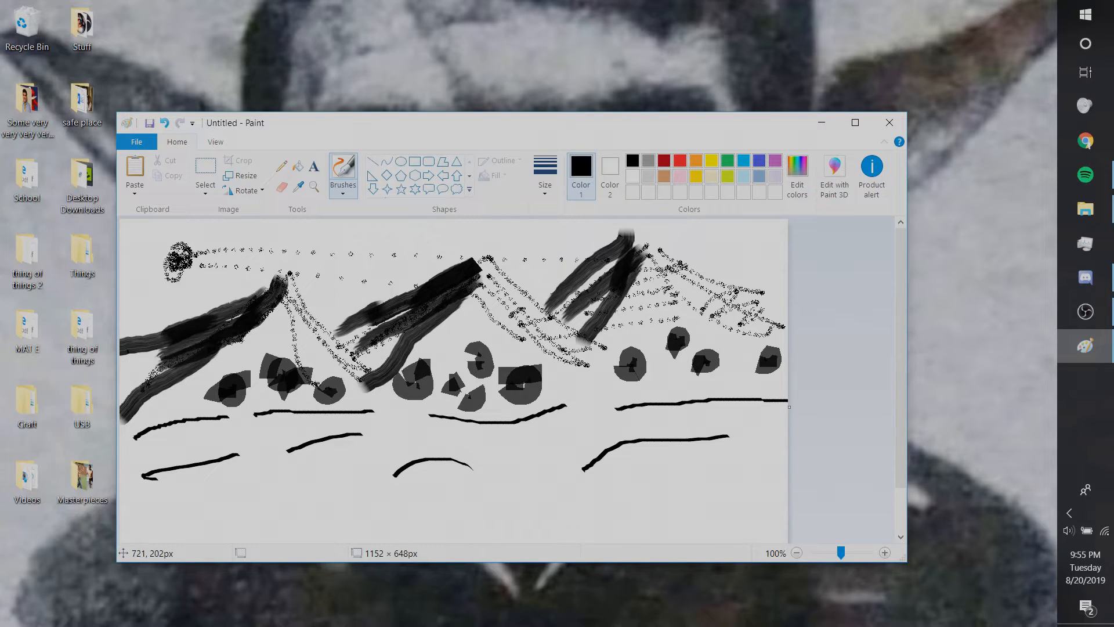
Step: Outline the right slope of each of the three mountains with a calligraphy stroke
left_click_drag(288, 274, 333, 338)
left_click_drag(480, 253, 569, 322)
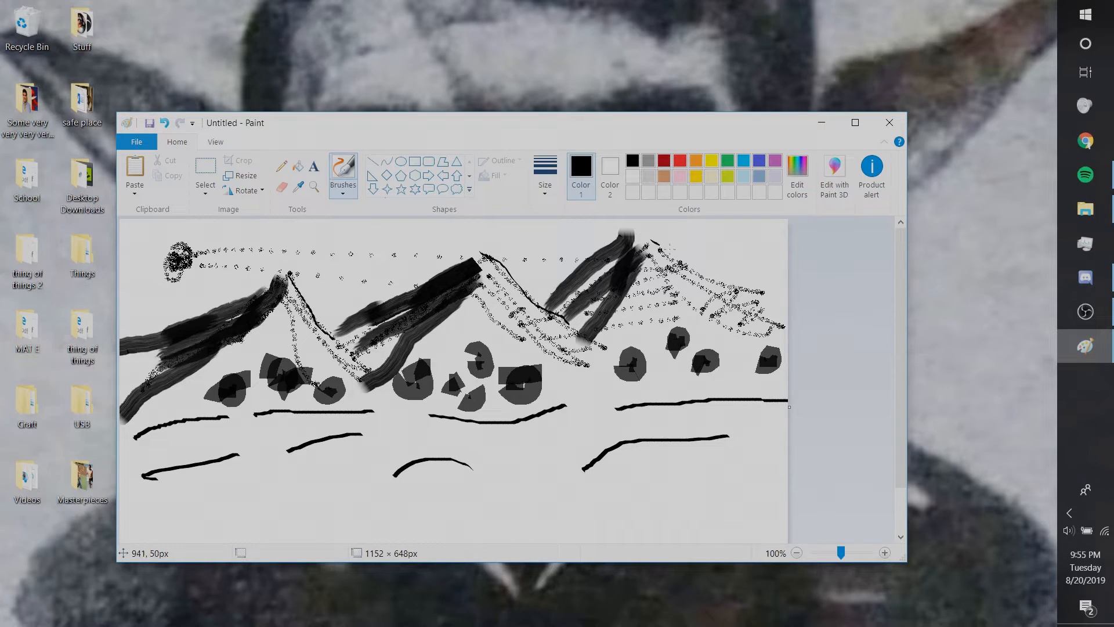
left_click_drag(661, 245, 757, 284)
Step: Begin saving the drawing as a new file in the Masterpieces folder, with JPEG as the file type
left_click(138, 143)
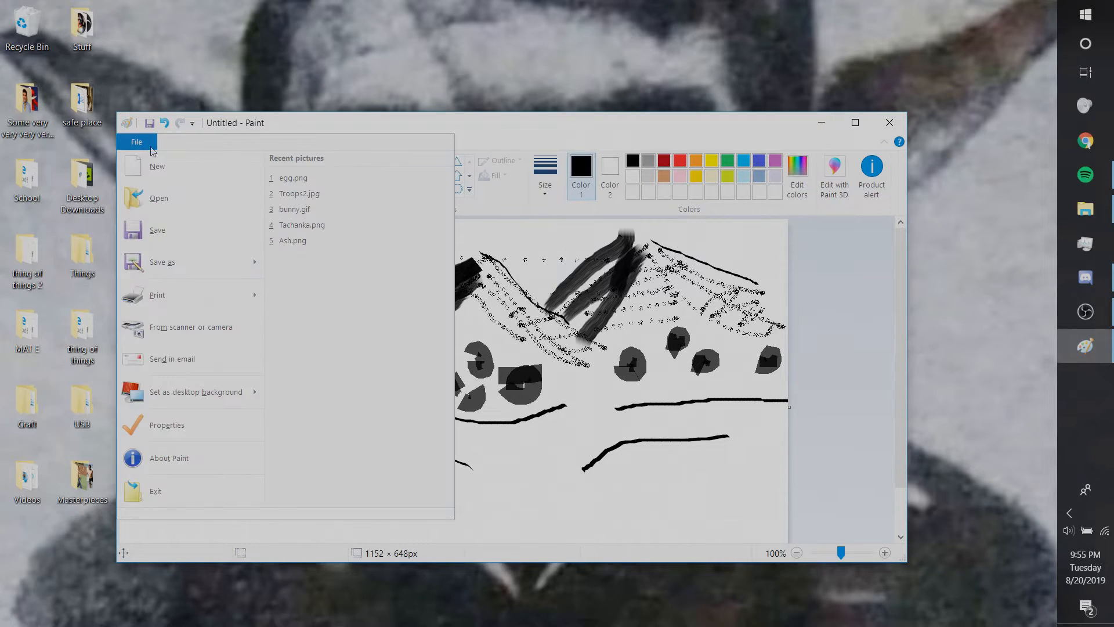
left_click(162, 262)
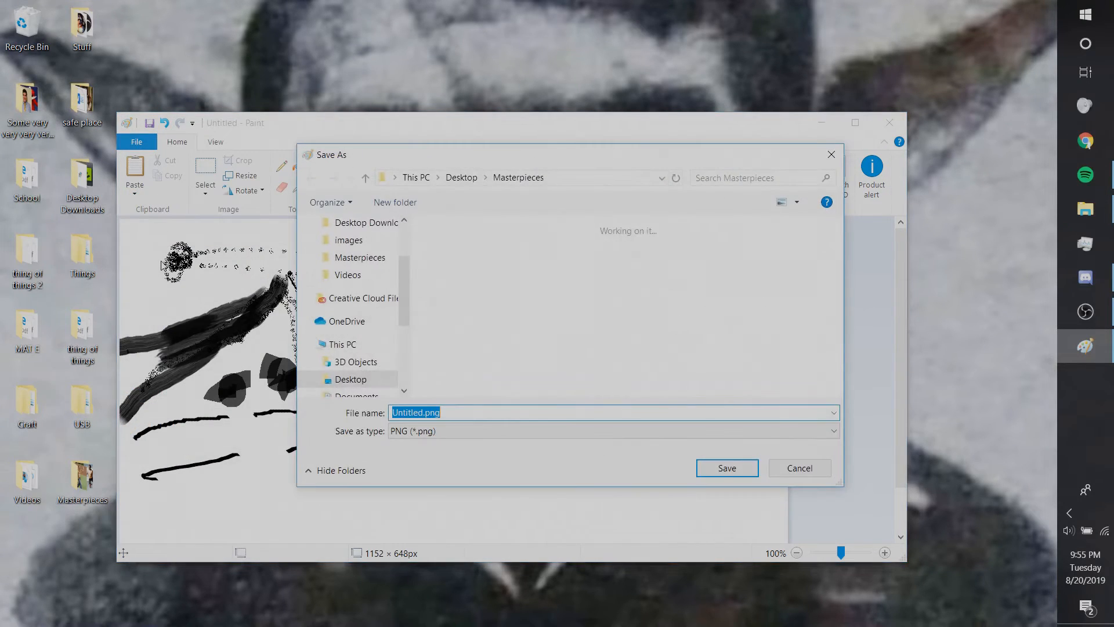
scroll(354, 359, "down", 2)
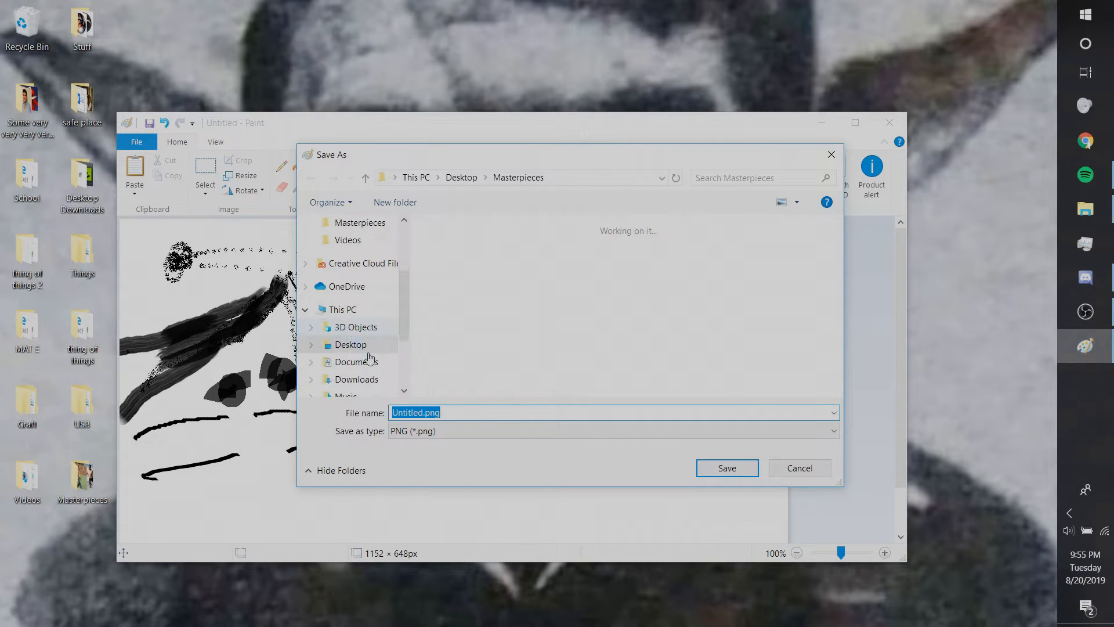
left_click(453, 431)
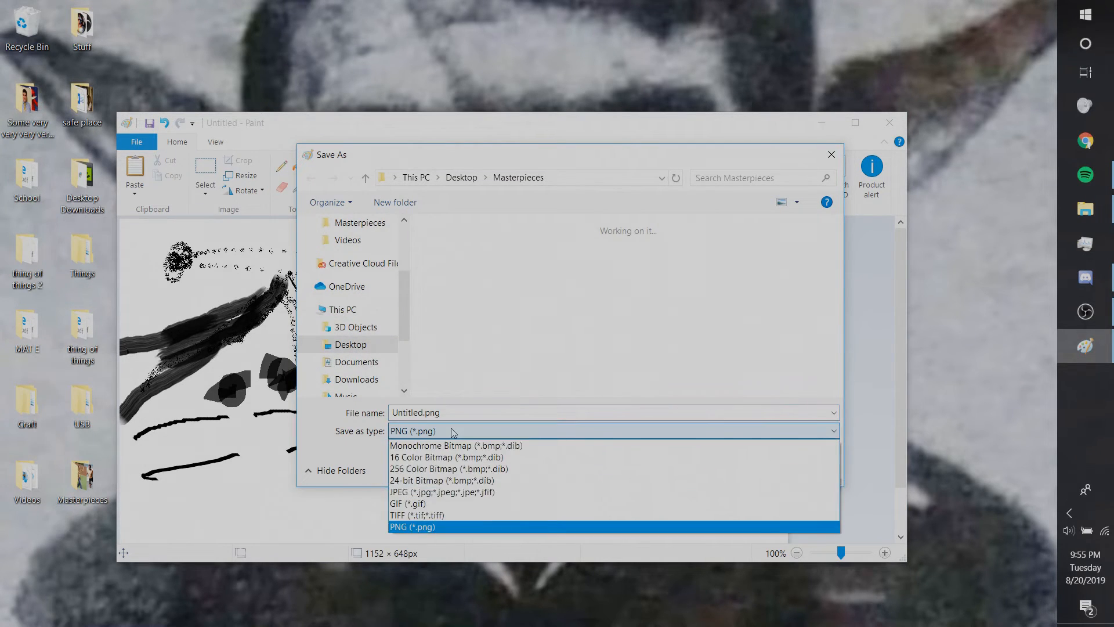
left_click(453, 432)
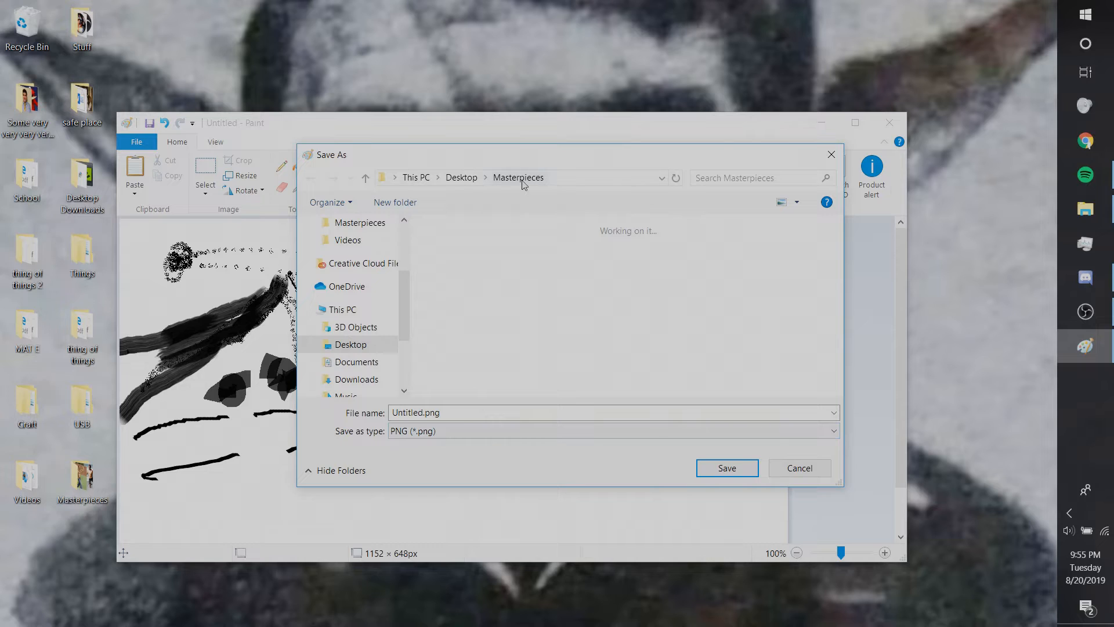
left_click(455, 430)
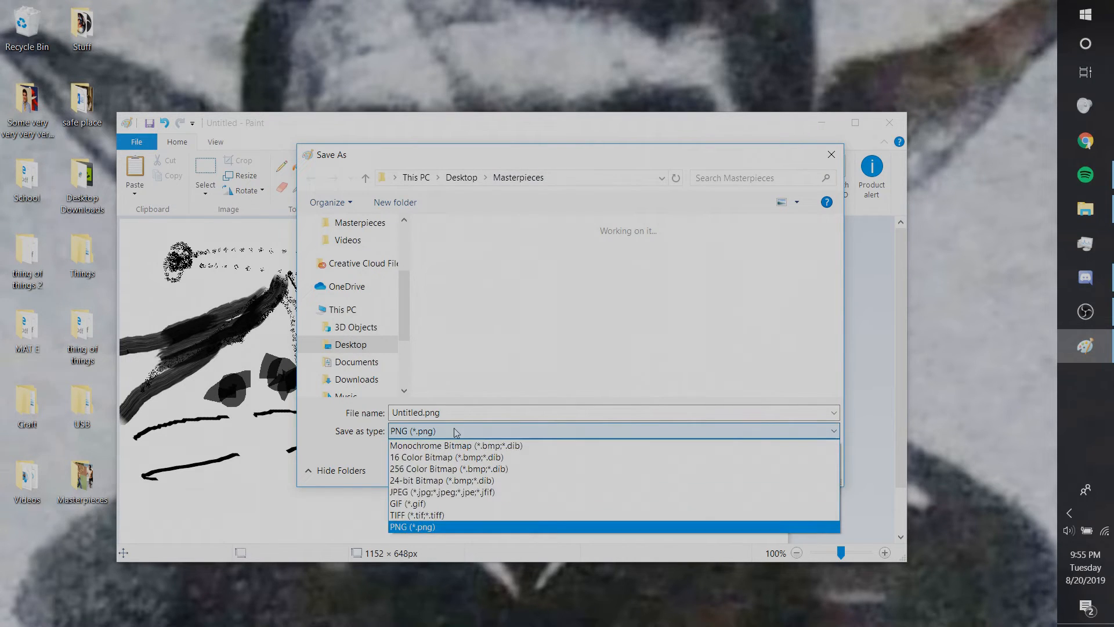
left_click(468, 492)
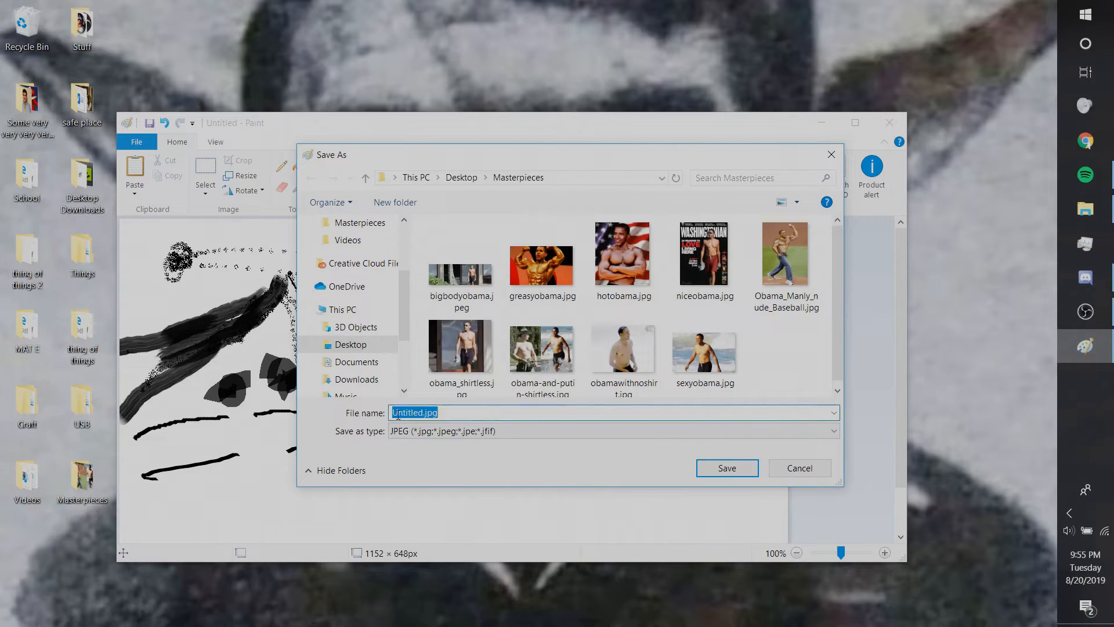
Step: Name the JPEG file zyouttube.jpg
left_click(424, 412)
double_click(426, 412)
type("zyouttube")
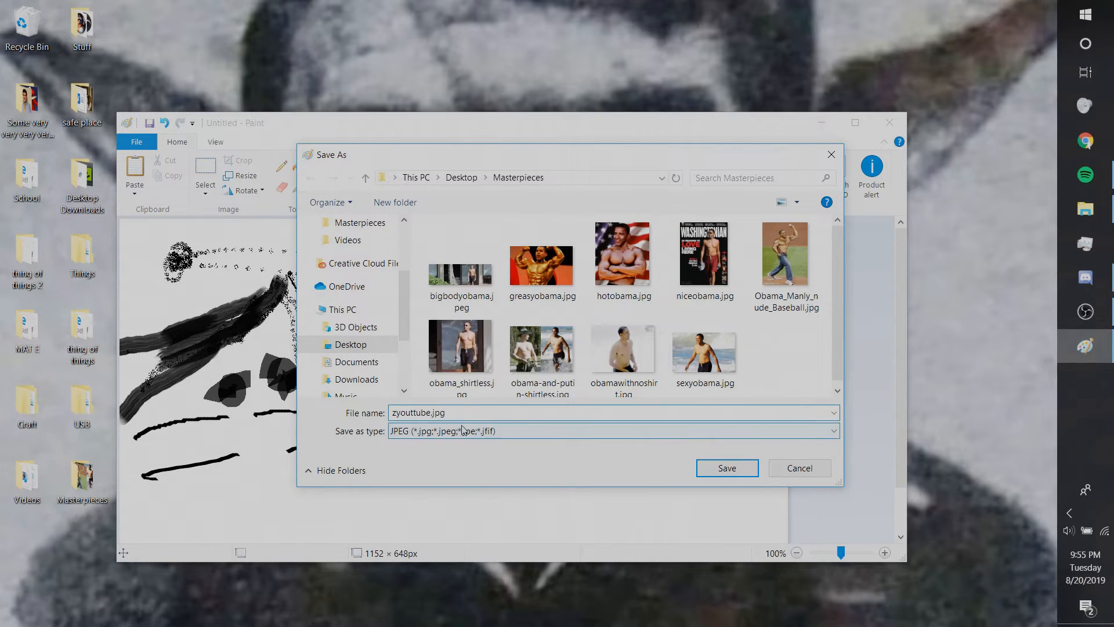
scroll(589, 332, "down", 1)
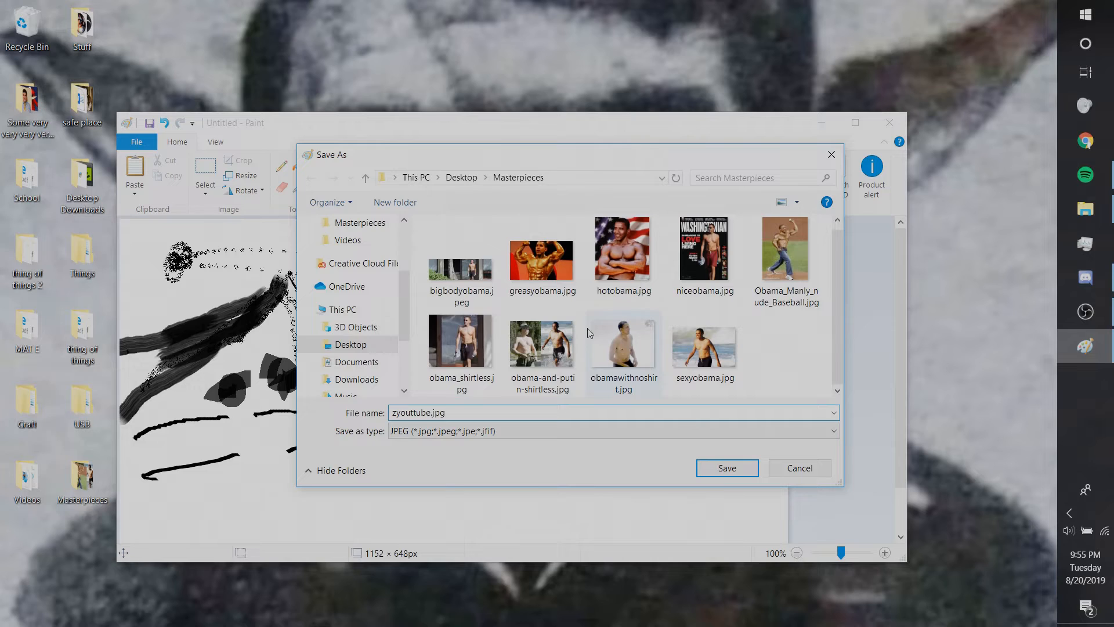
Step: Save the drawing as zyouttube.jpg in the Masterpieces folder and close Paint
left_click(727, 468)
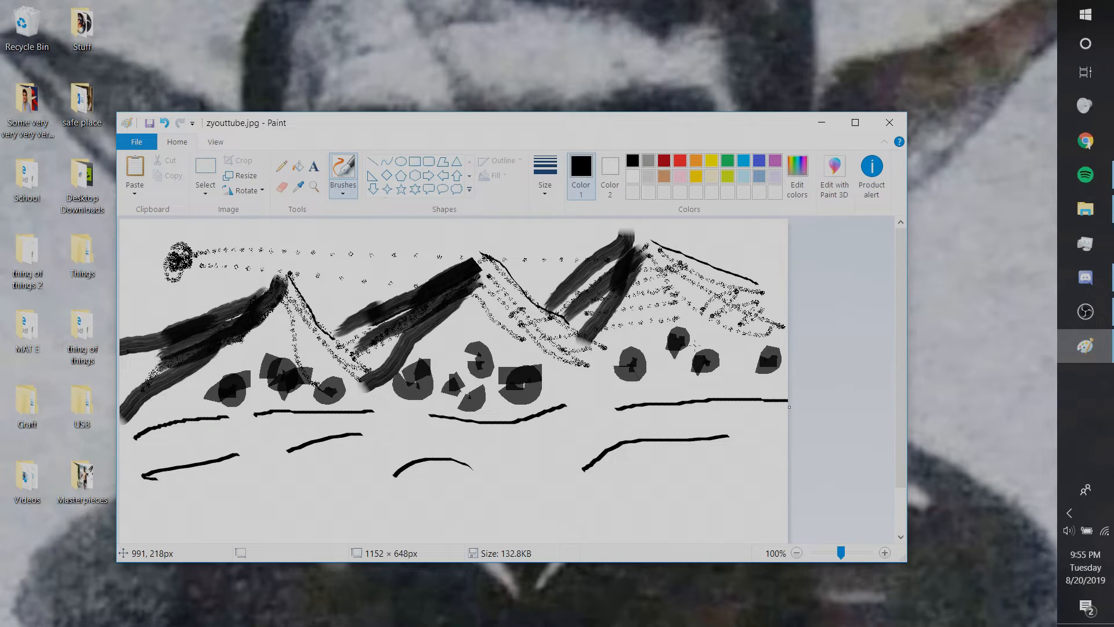
left_click(888, 123)
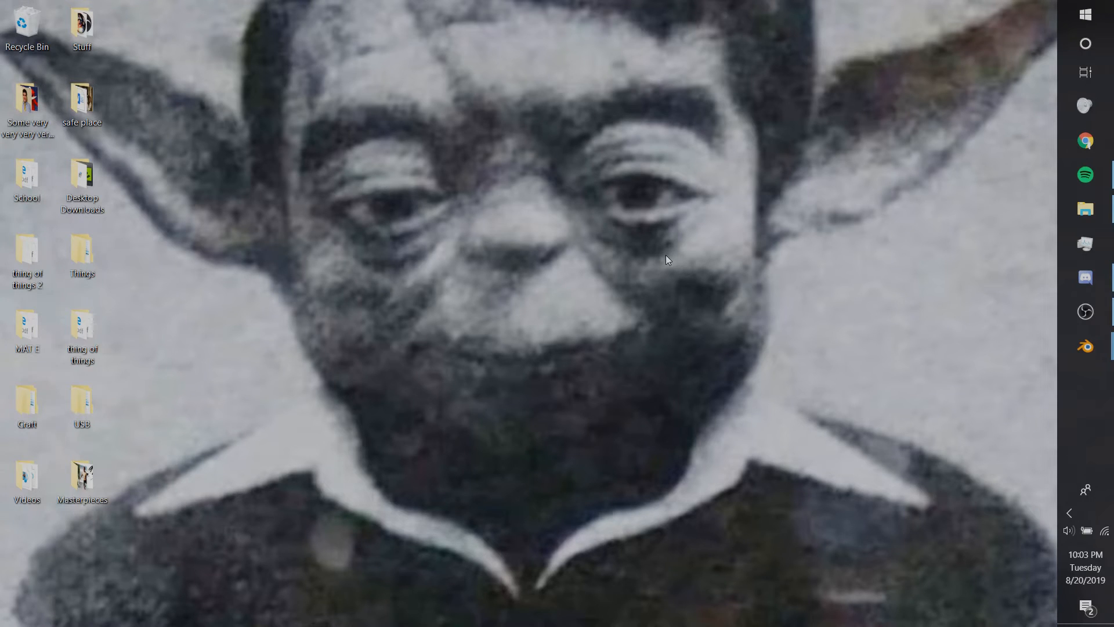
Step: Open zyouttube.jpg from the Masterpieces folder on the desktop in the Photos viewer
double_click(85, 468)
scroll(562, 336, "down", 2)
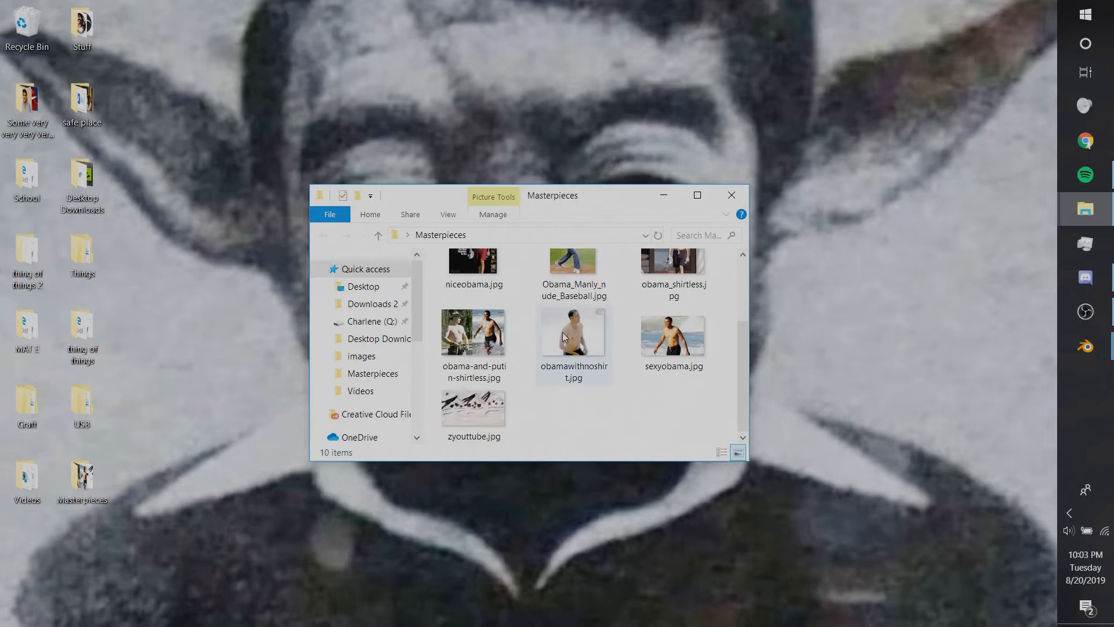
double_click(485, 409)
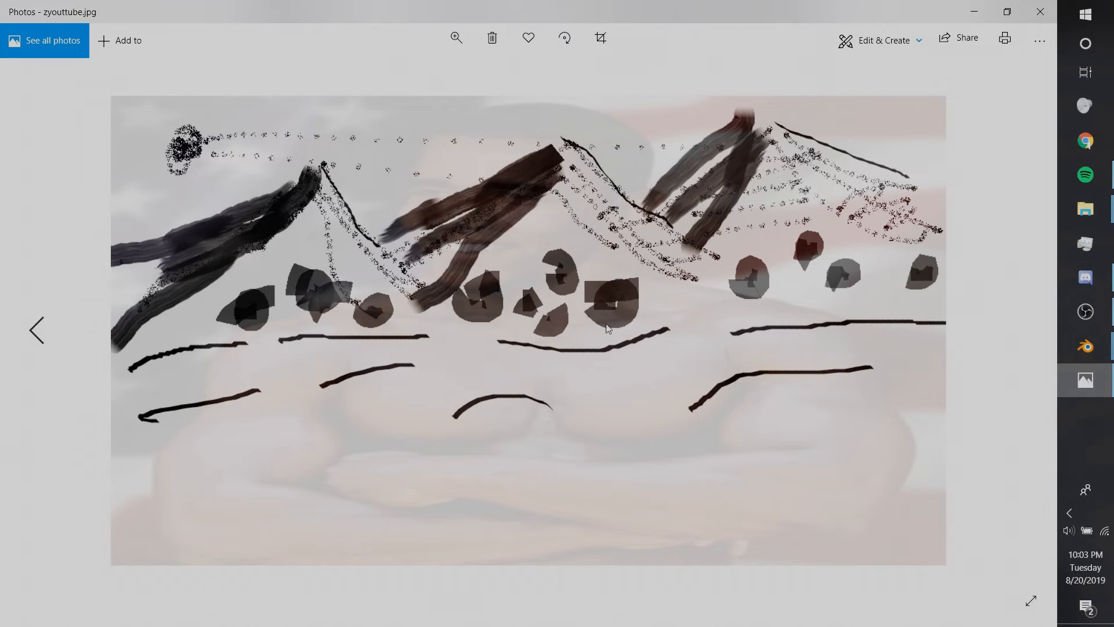
Step: Enlarge the saved picture to zoom level 20 and examine the mountains, blobs and ground lines
left_click(459, 37)
scroll(392, 89, "up", 1)
scroll(485, 240, "down", 1)
left_click(457, 37)
left_click(444, 79)
left_click_drag(444, 80, 419, 81)
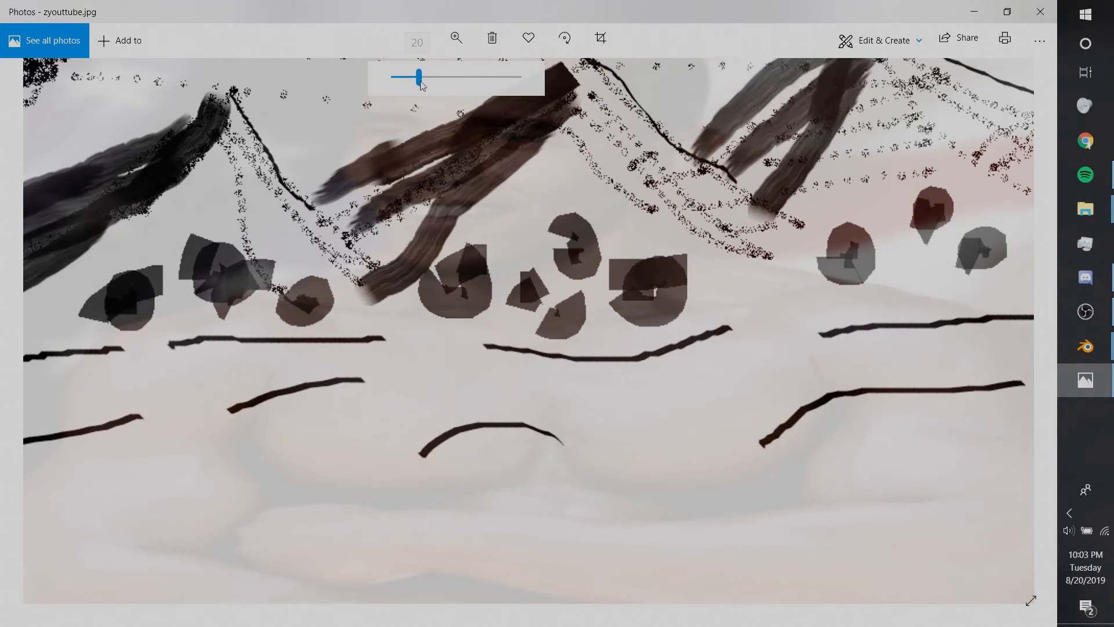
left_click_drag(501, 255, 587, 311)
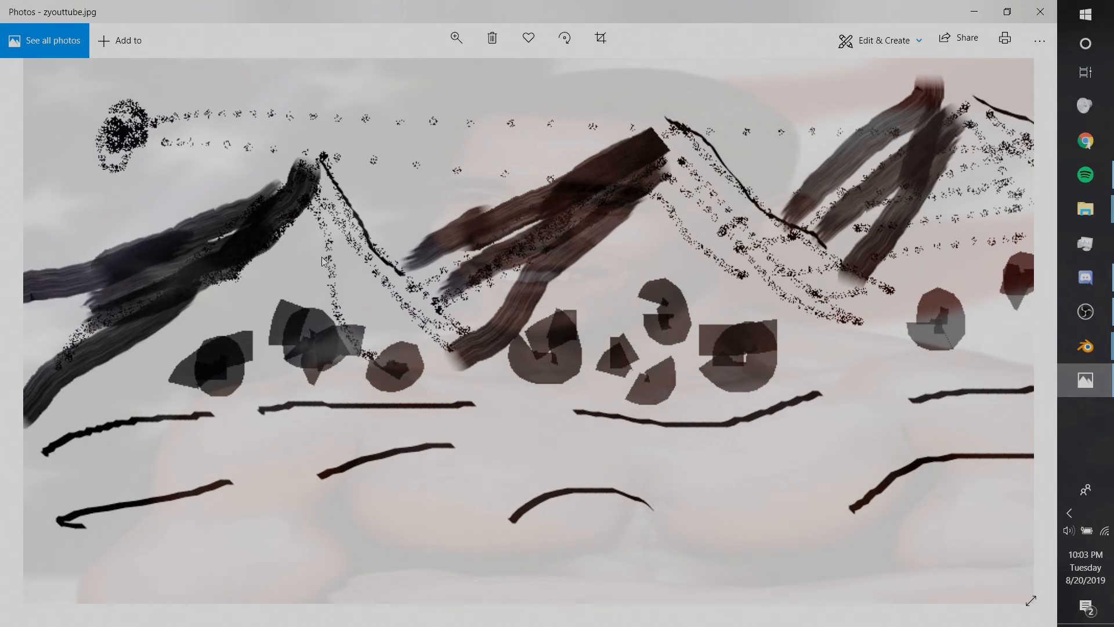
right_click(445, 311)
left_click(359, 321)
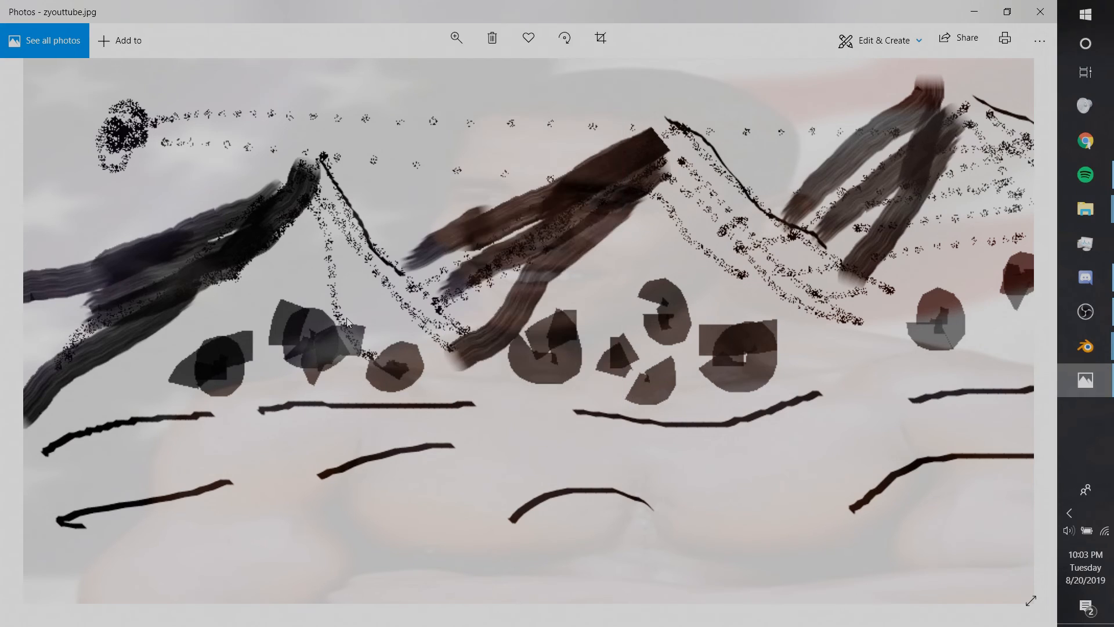